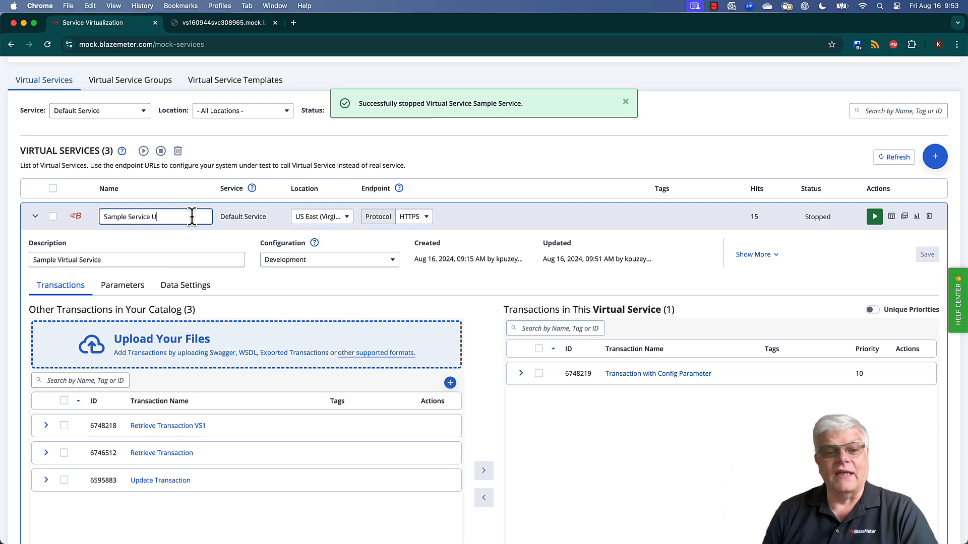
# Finish renaming the virtual service to Sample Service Updated and set its location to AU East (Sydney)
pyautogui.write('ted')
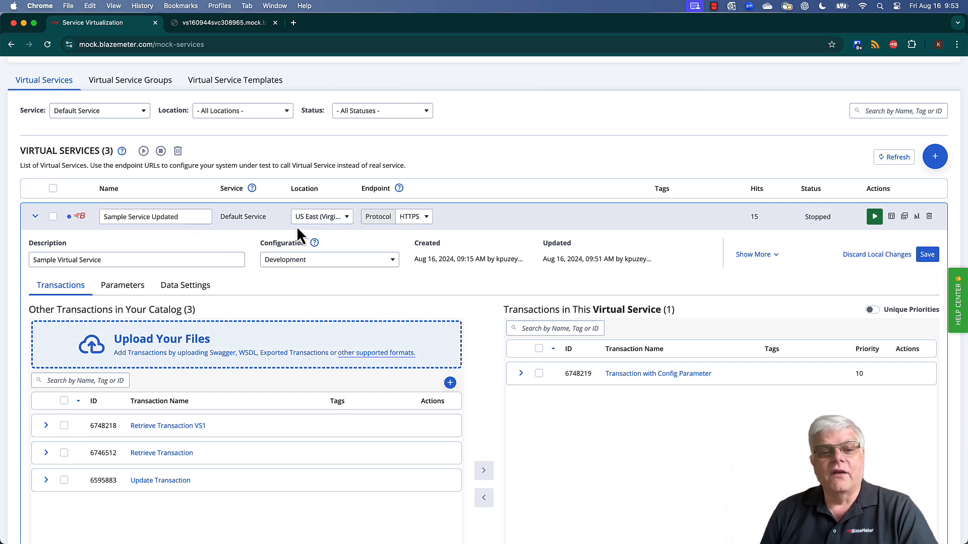
pyautogui.click(346, 218)
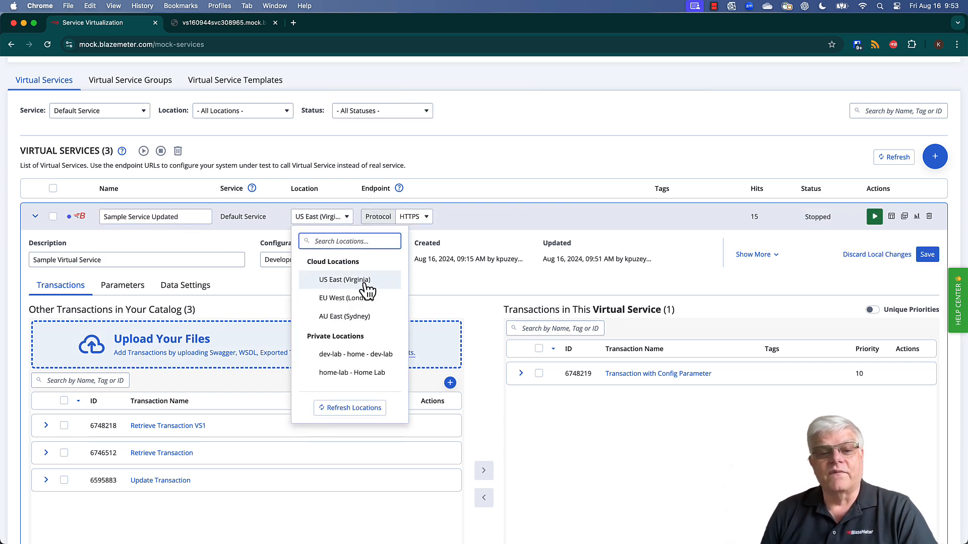
pyautogui.click(343, 317)
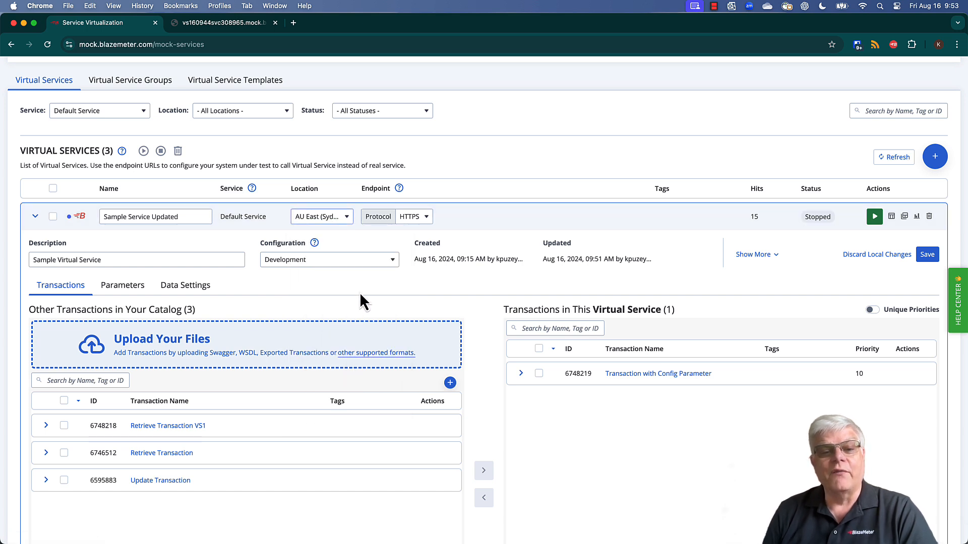
# Set the virtual service's description to Sample Virtual Service Updated and save the service
pyautogui.click(157, 259)
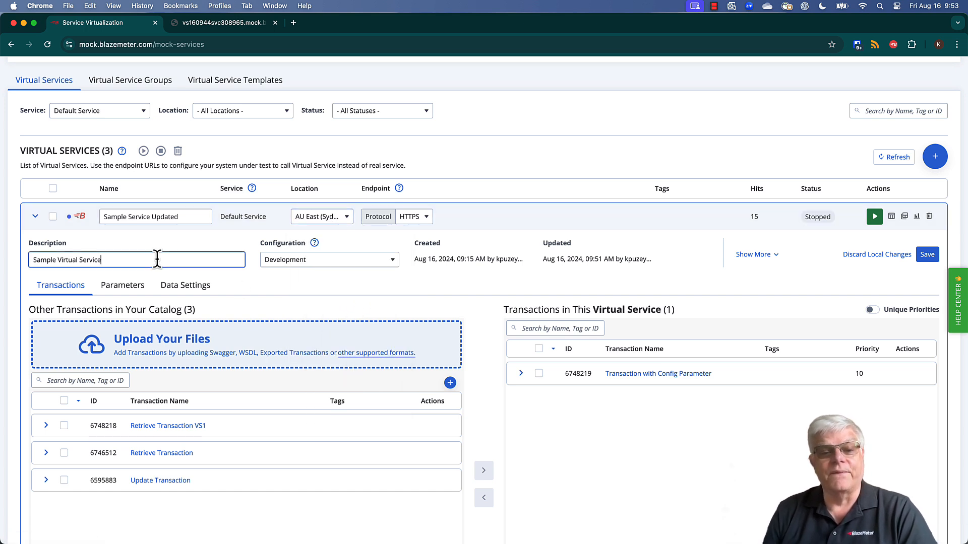
pyautogui.write('Updated')
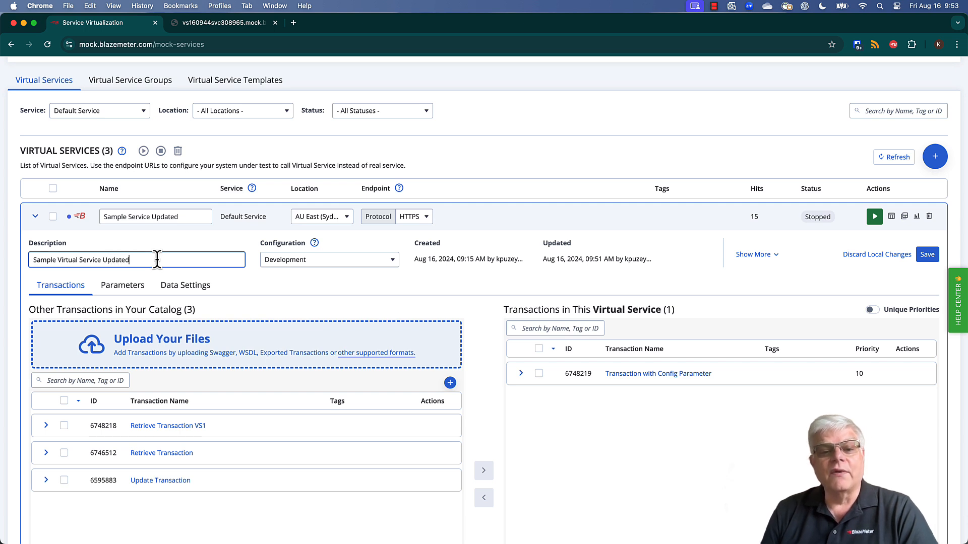
pyautogui.click(926, 254)
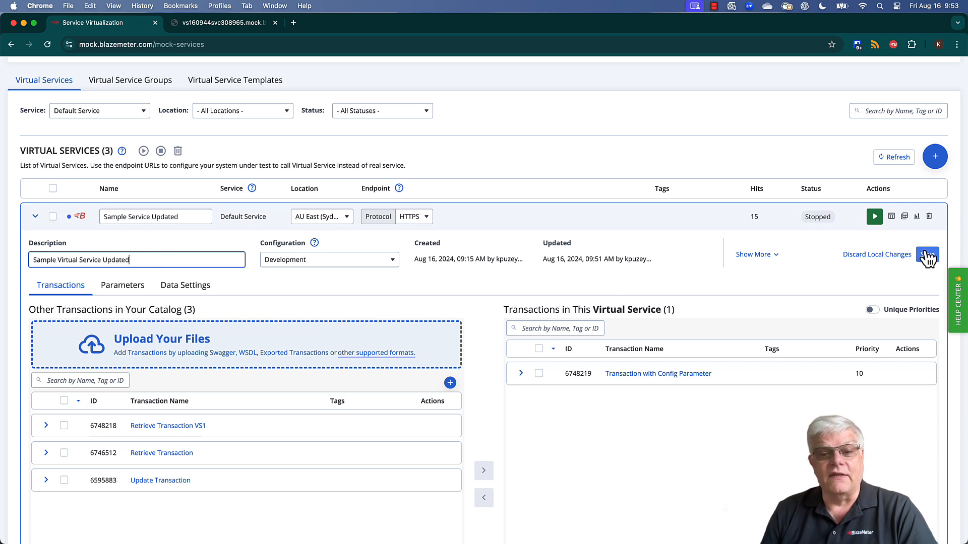
# Start the Sample Service Updated virtual service and refresh the services list
pyautogui.click(874, 217)
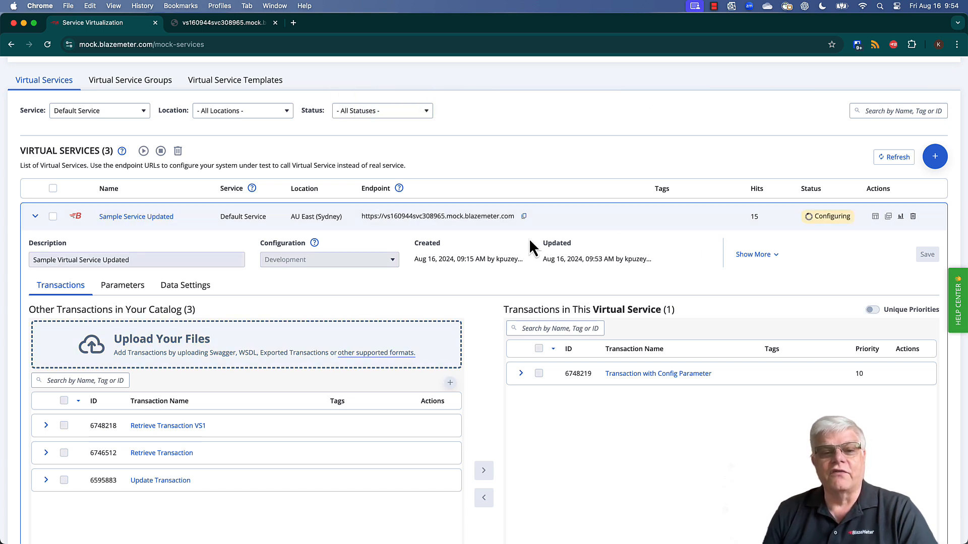
pyautogui.click(895, 159)
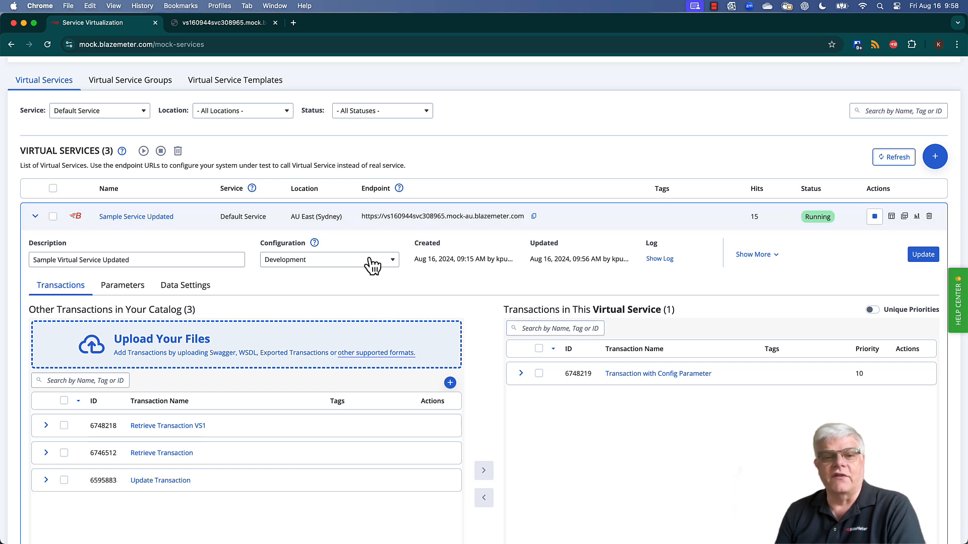
# Review the configurations the service can use, then inspect the Development entry in the workspace's configurations list
pyautogui.click(342, 266)
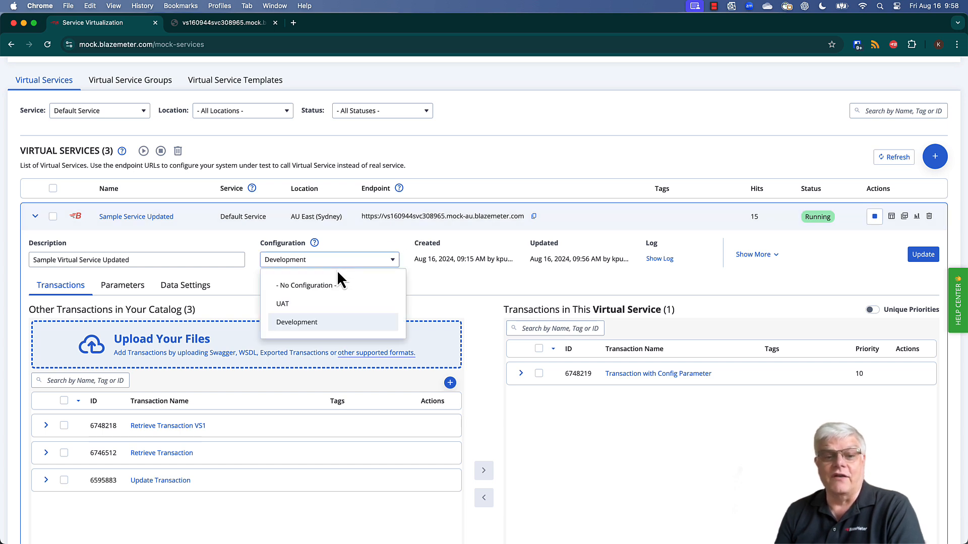
pyautogui.click(411, 261)
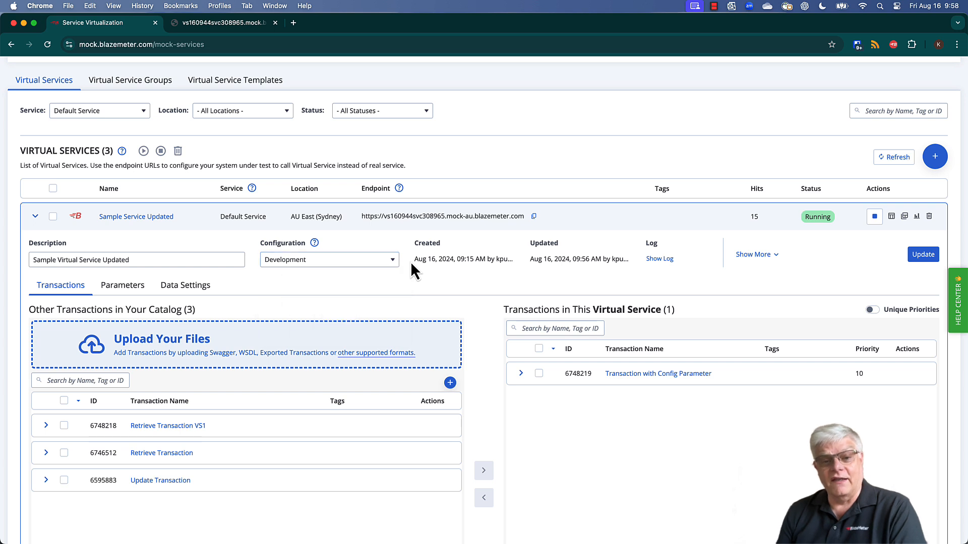
pyautogui.scroll(3, 266, 156)
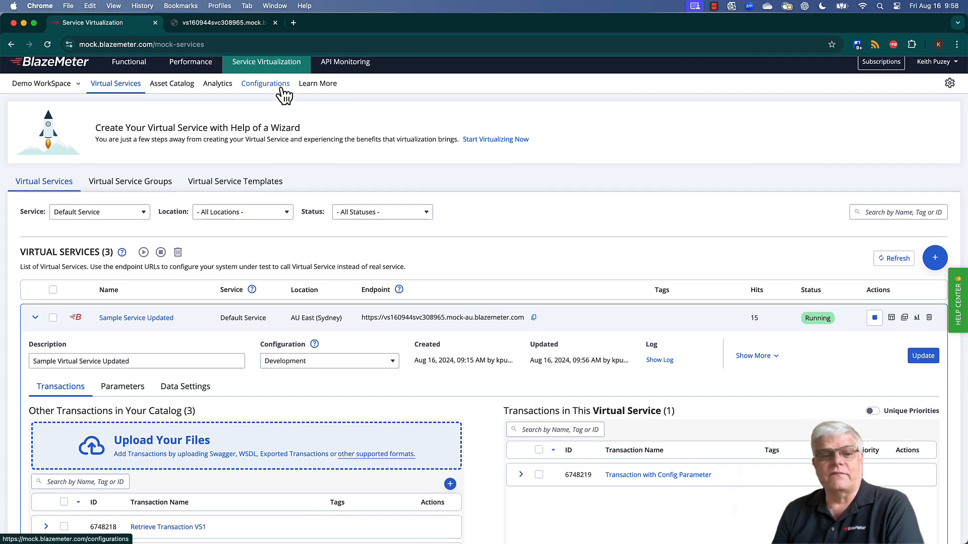
pyautogui.click(283, 91)
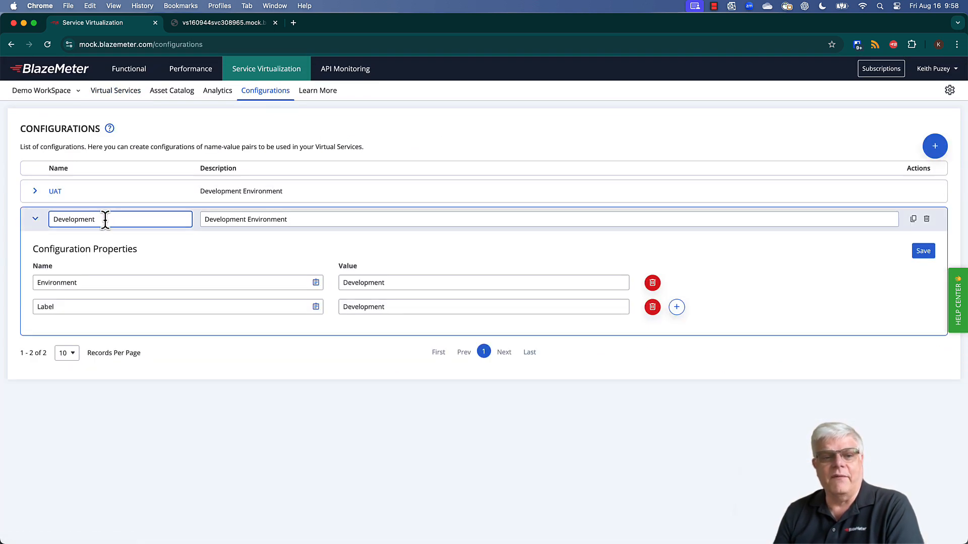
pyautogui.click(35, 219)
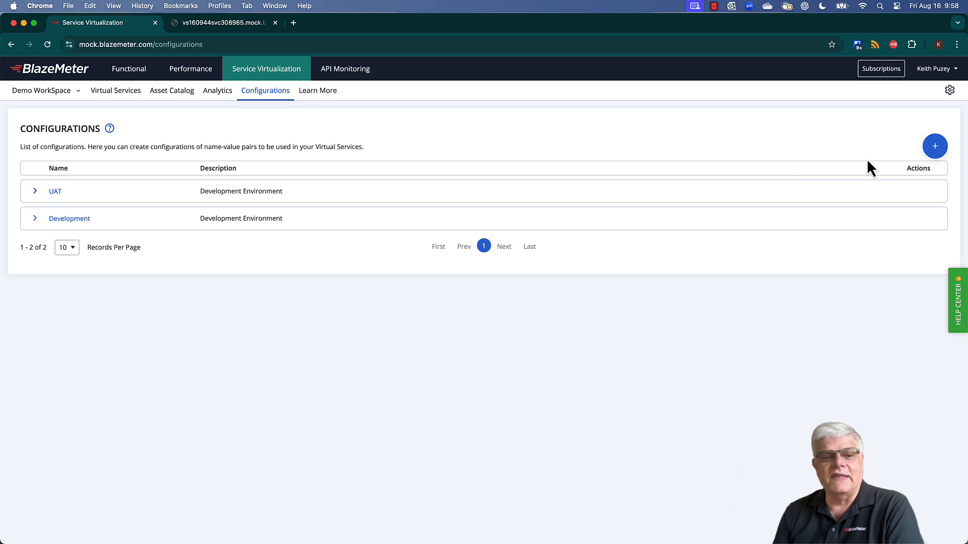
# Create and save a configuration named MyConfiguration with a Port property set to 8080
pyautogui.click(935, 148)
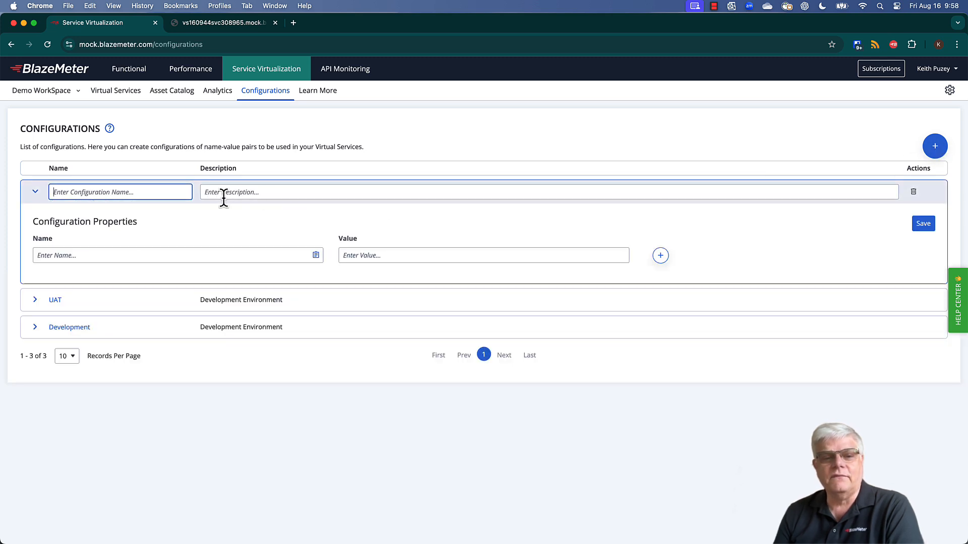
pyautogui.write('M')
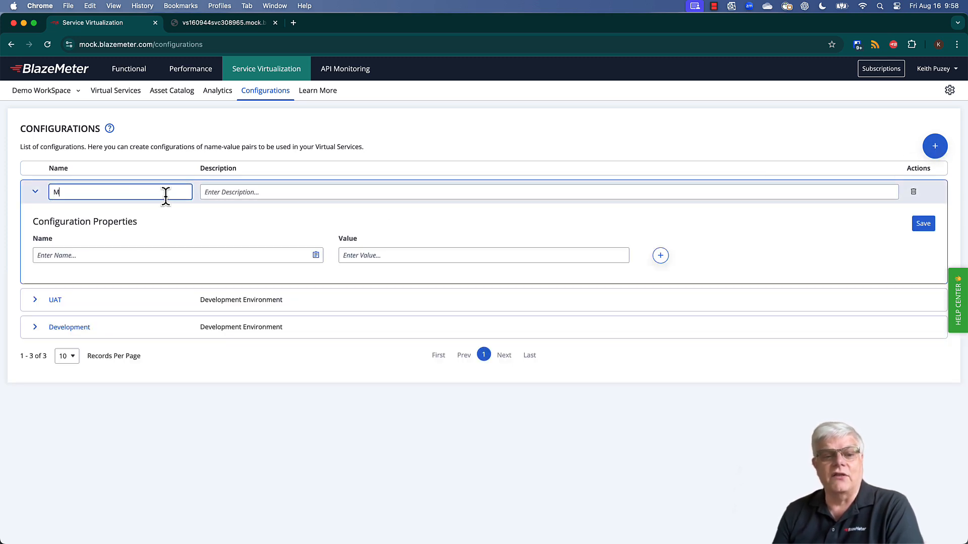
pyautogui.write('yConfiguration')
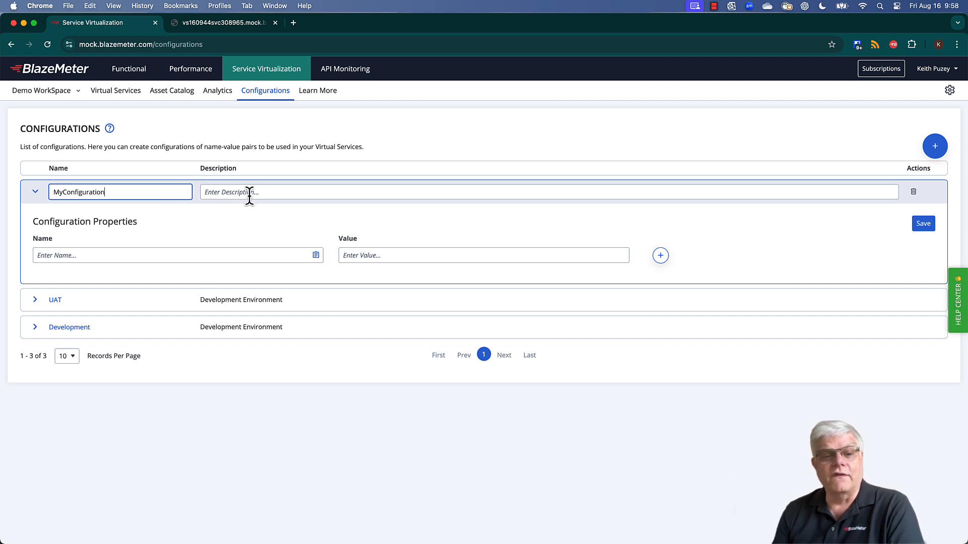
pyautogui.click(249, 194)
pyautogui.click(160, 256)
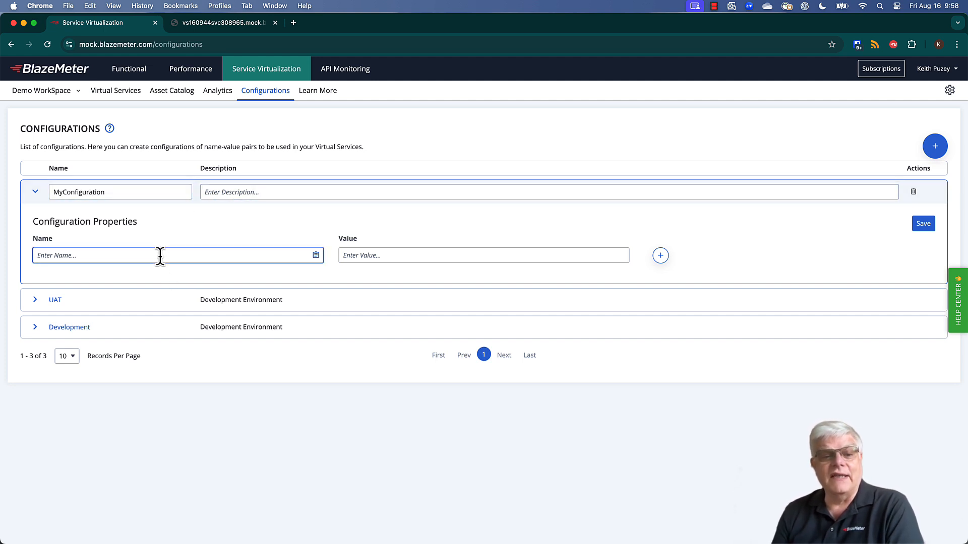
pyautogui.write('Port')
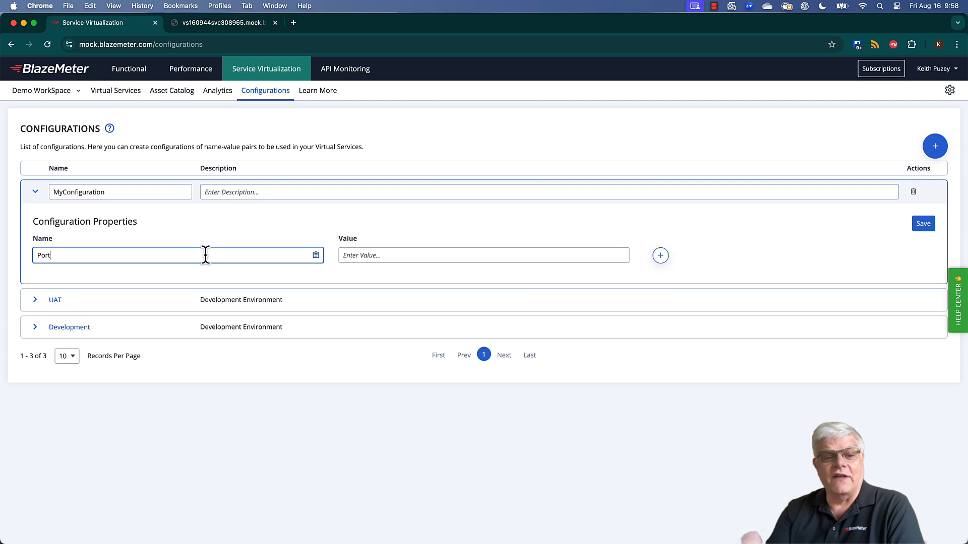
pyautogui.click(352, 256)
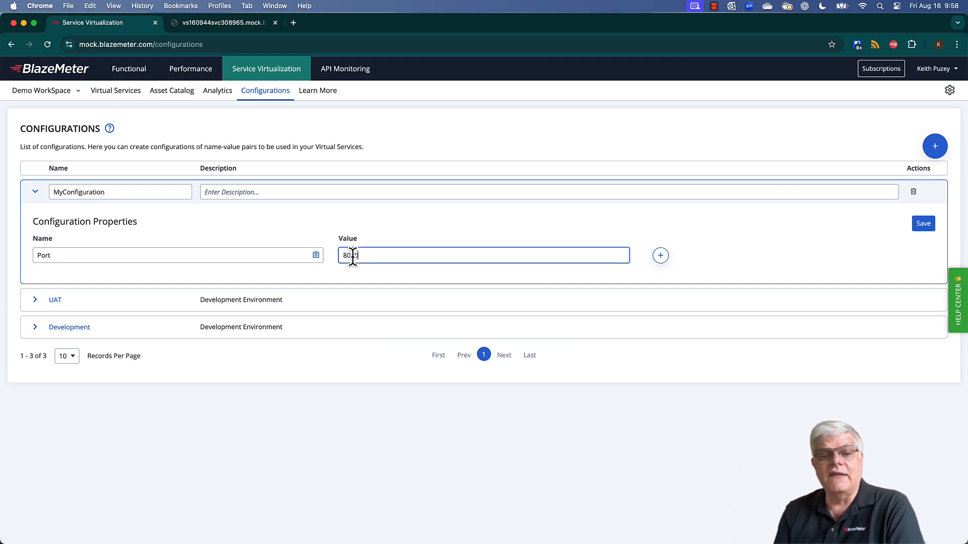
pyautogui.click(923, 224)
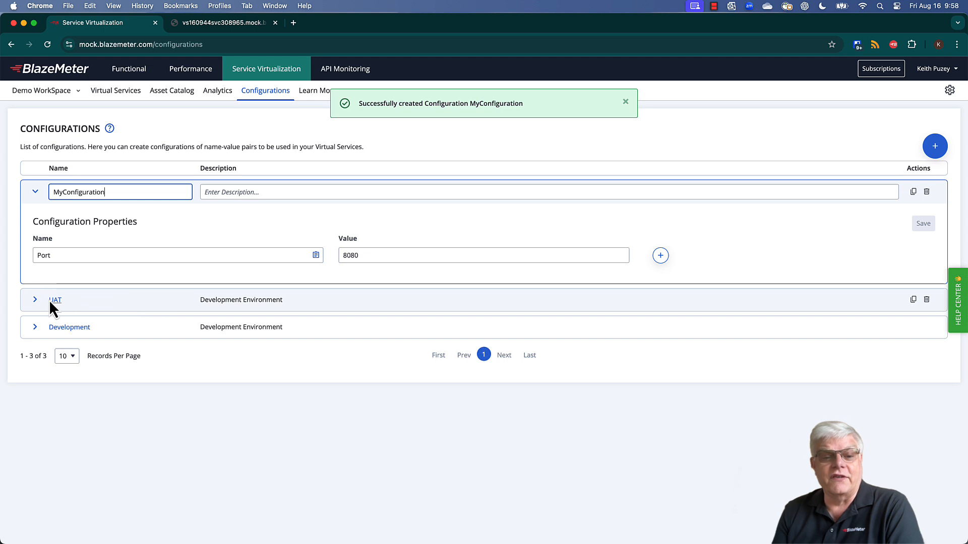
# Inspect the properties of the UAT and Development configurations and copy Development's Environment property to the clipboard
pyautogui.click(37, 301)
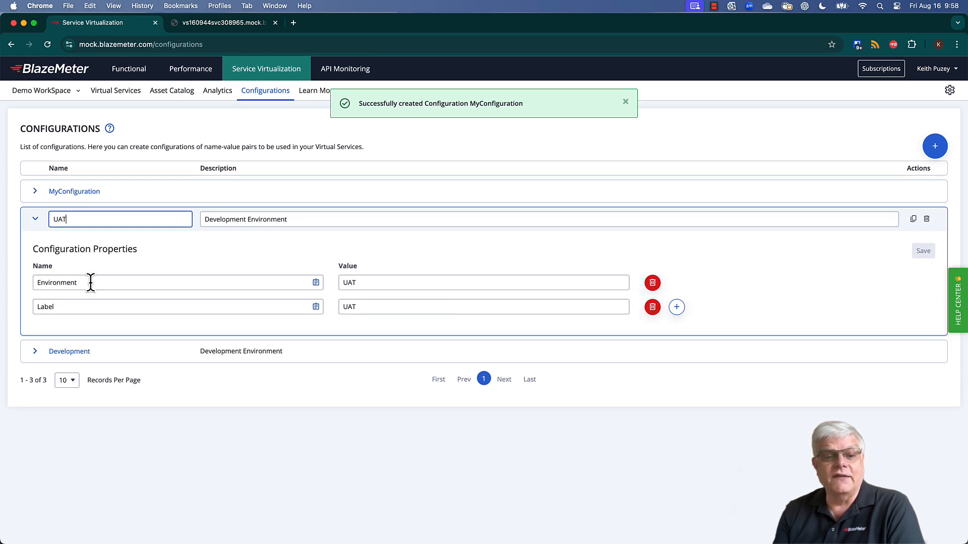
pyautogui.click(35, 353)
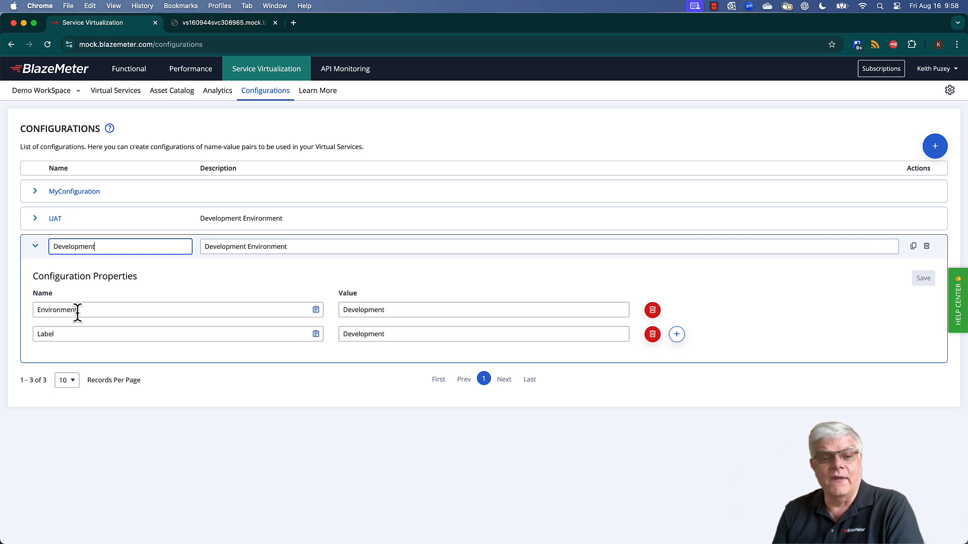
pyautogui.click(315, 310)
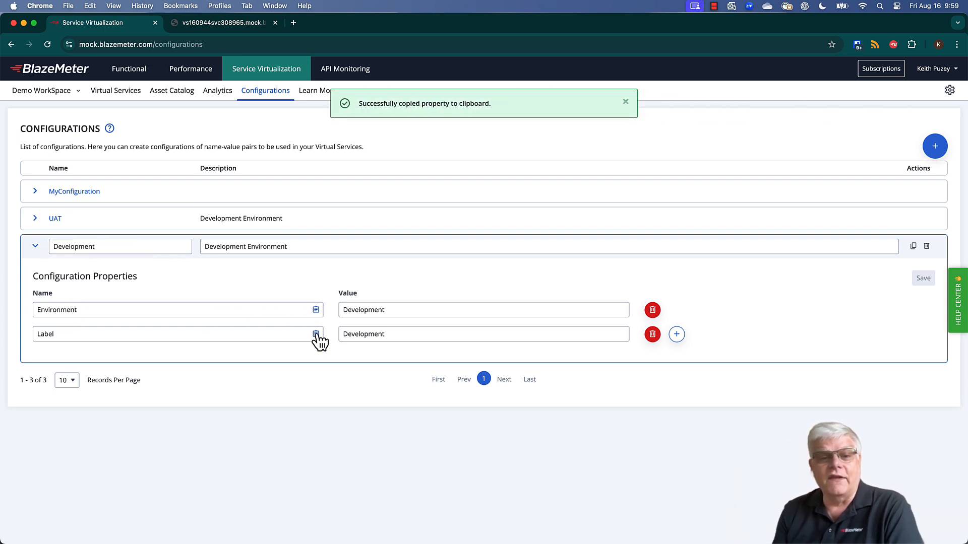
# Return to the virtual services and check which configurations Sample Service Updated offers, keeping Development selected
pyautogui.click(121, 91)
pyautogui.scroll(-3, 124, 97)
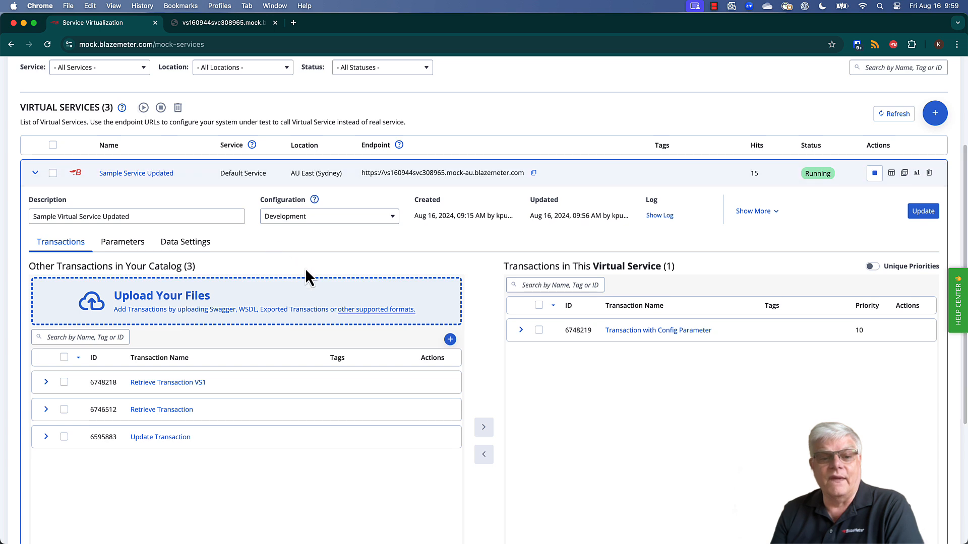
pyautogui.click(392, 218)
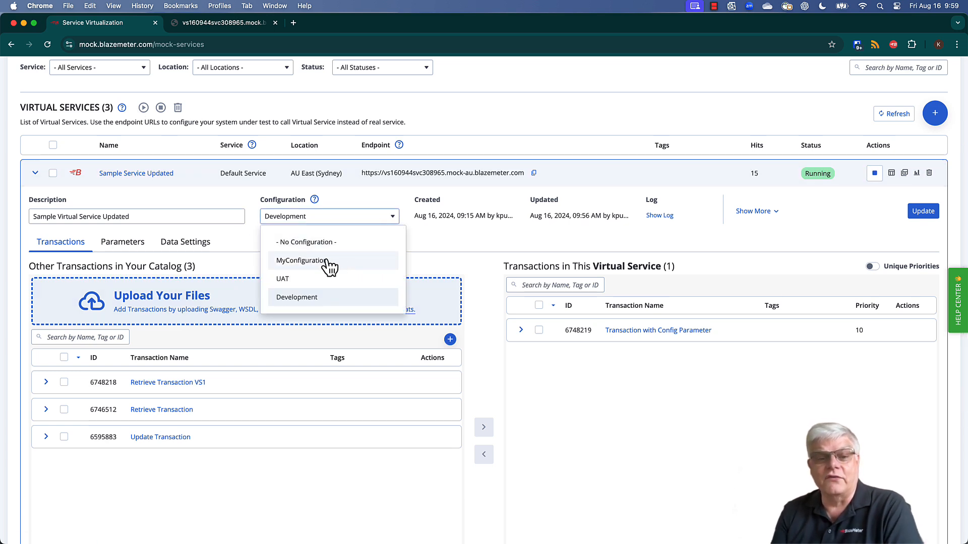
pyautogui.click(430, 243)
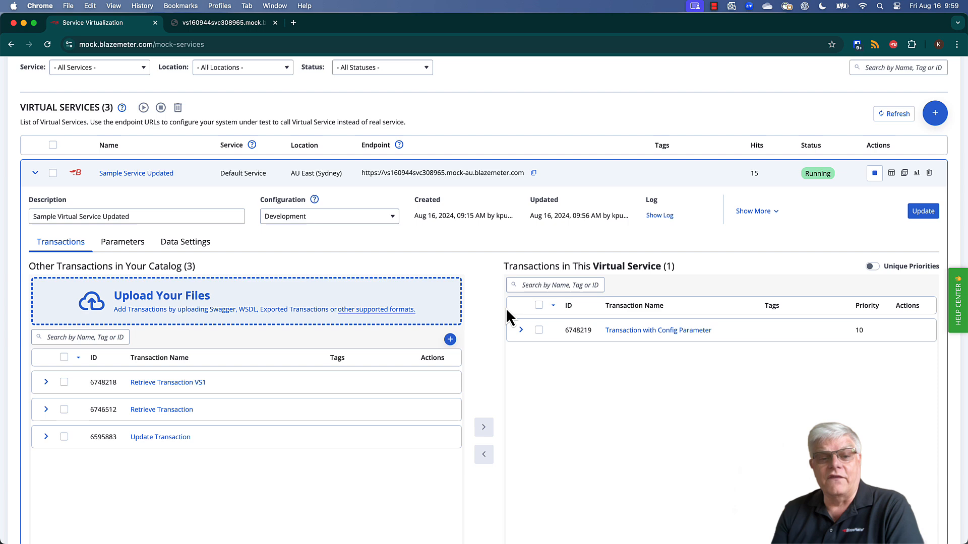
# Open Transaction with Config Parameter for editing, examine the ${config.Label} reference in its response body, and save the transaction
pyautogui.click(521, 331)
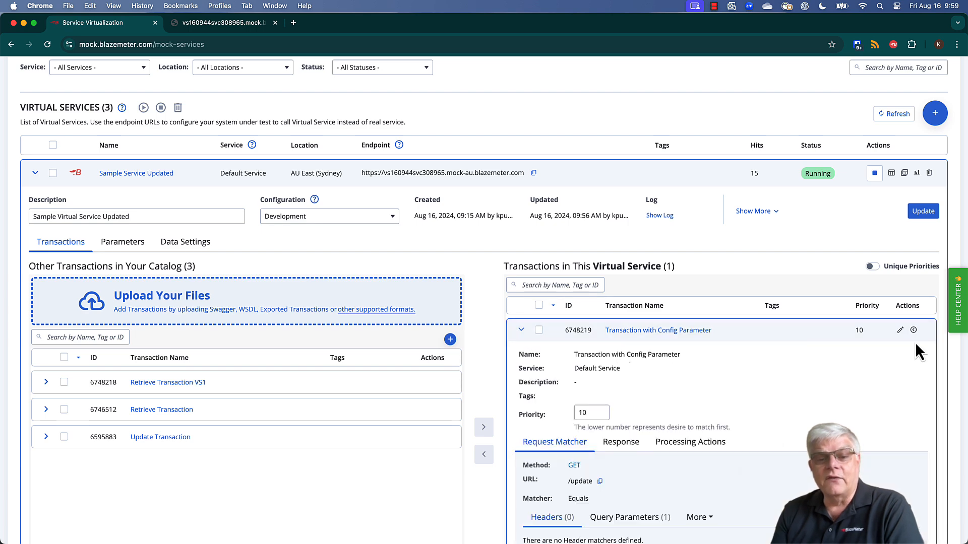
pyautogui.click(900, 331)
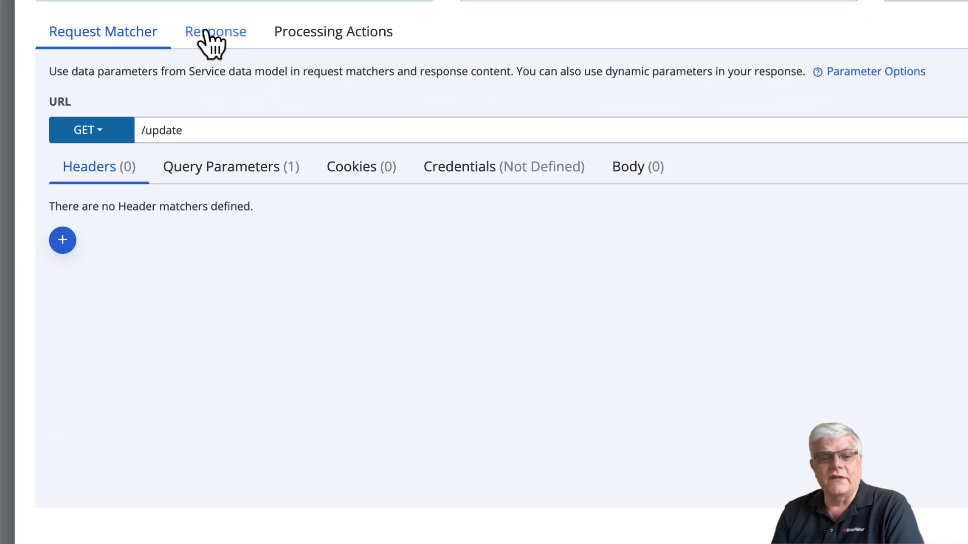
pyautogui.click(128, 207)
pyautogui.scroll(-3, 378, 390)
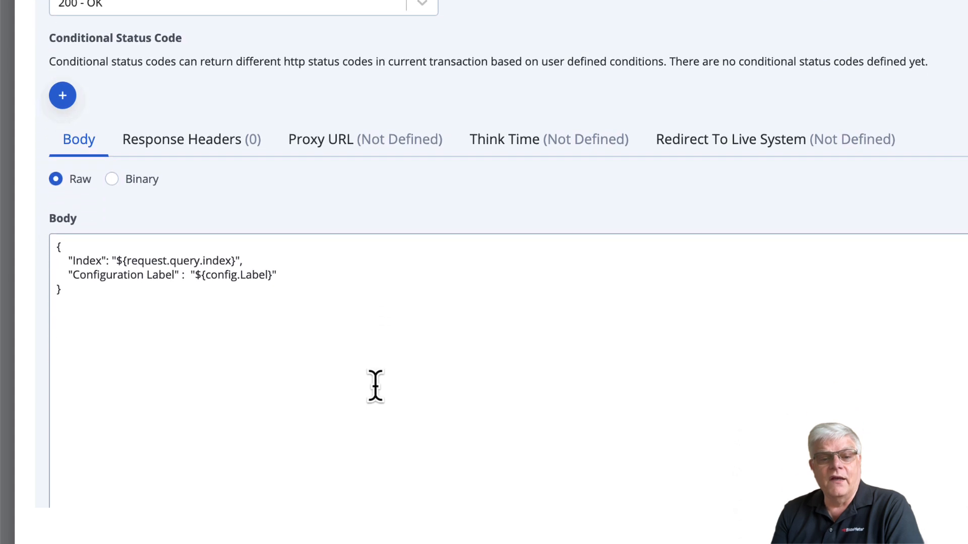
pyautogui.moveTo(196, 254); pyautogui.dragTo(271, 255)
pyautogui.click(524, 326)
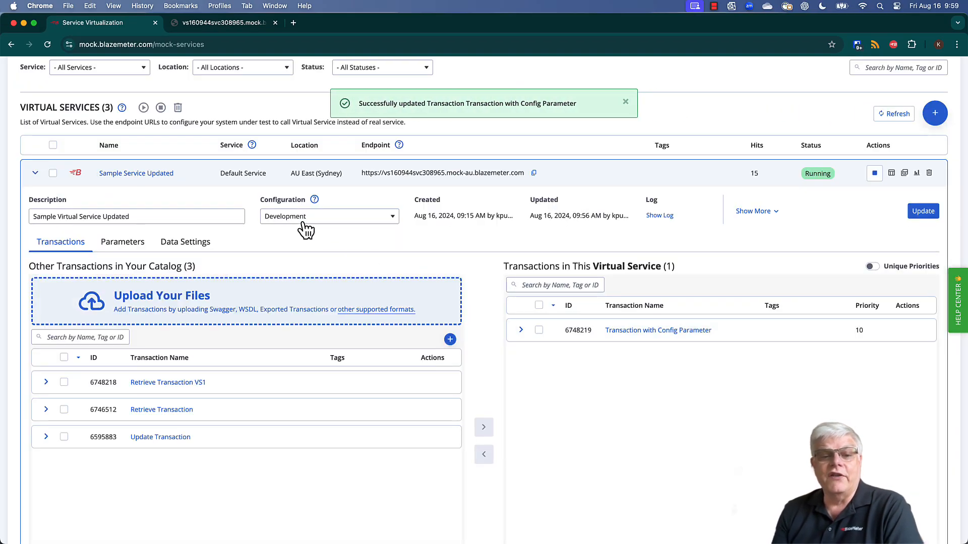
# Copy the virtual service's endpoint URL and replace the host in the test page's address with it to request /update?index=25
pyautogui.click(533, 175)
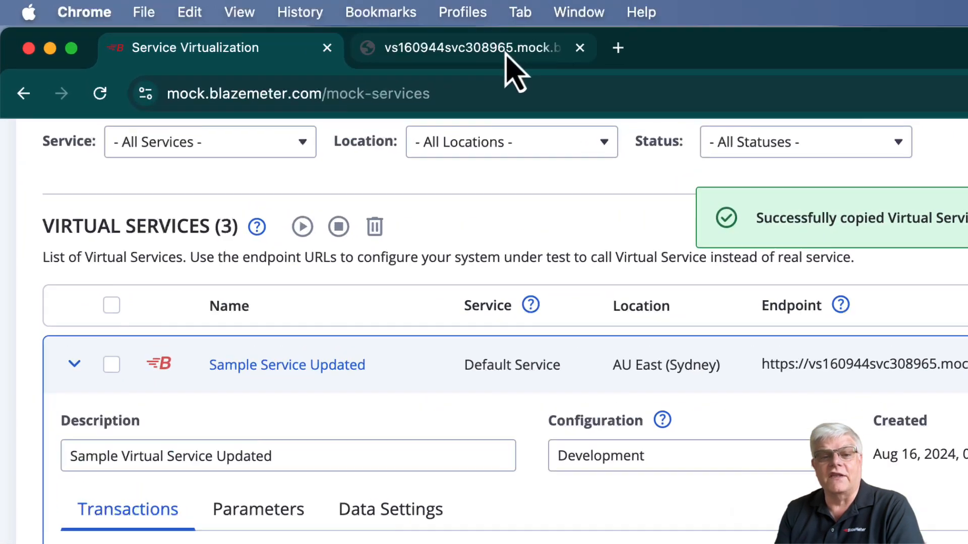
pyautogui.click(237, 24)
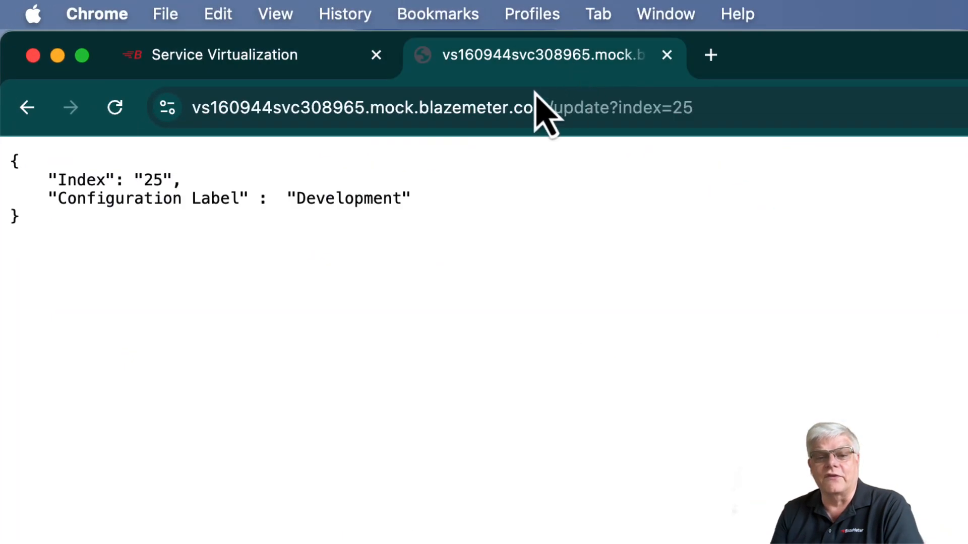
pyautogui.moveTo(550, 116); pyautogui.dragTo(176, 134)
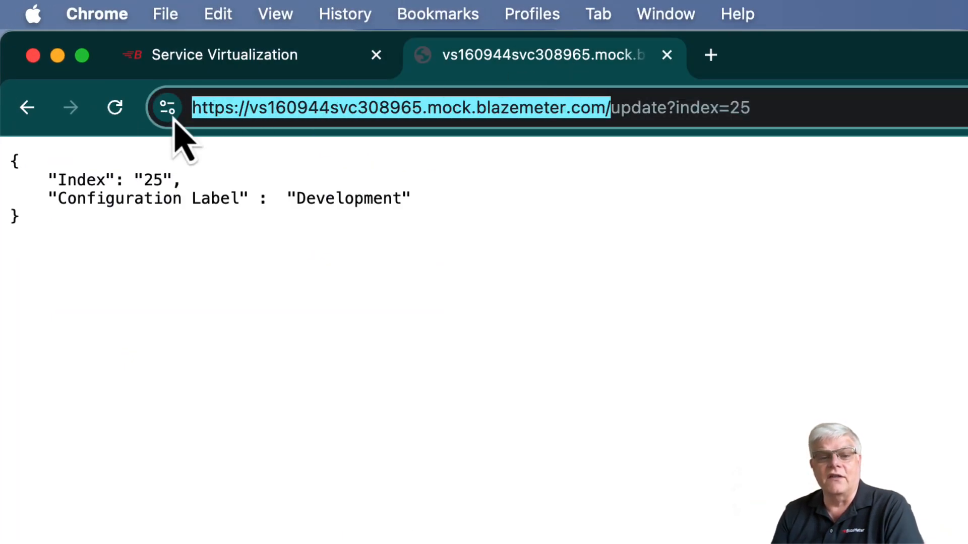
pyautogui.press('super+v')
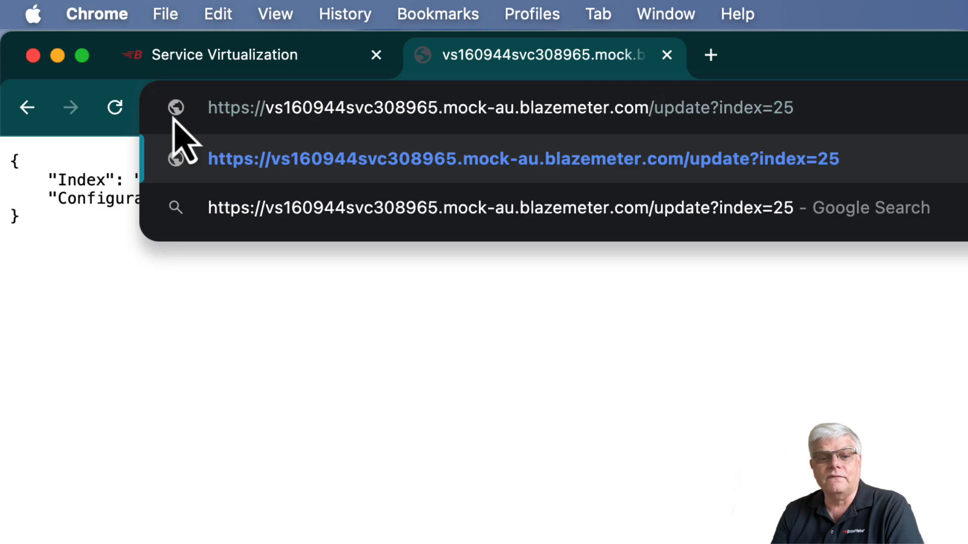
pyautogui.press('Return')
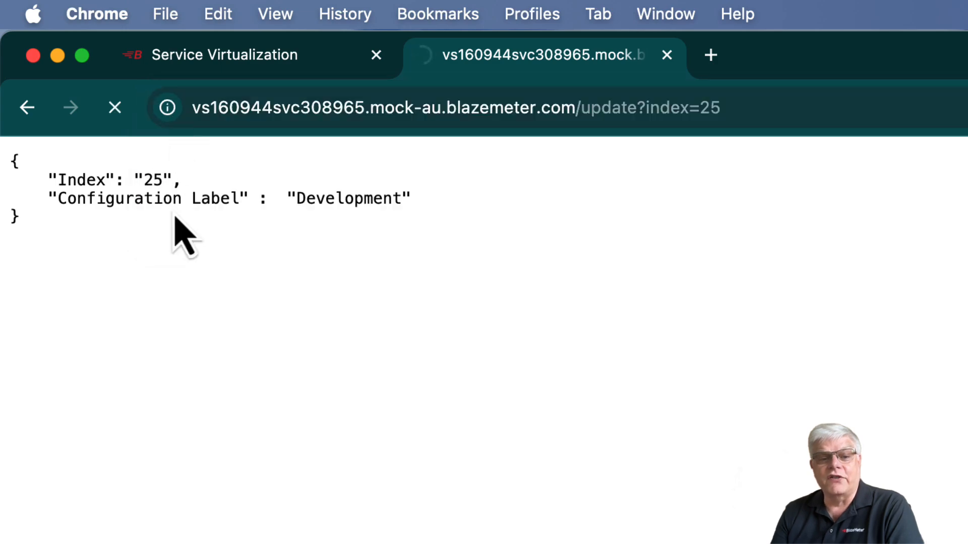
# Switch Sample Service Updated to the UAT configuration and apply the virtual service update
pyautogui.click(282, 57)
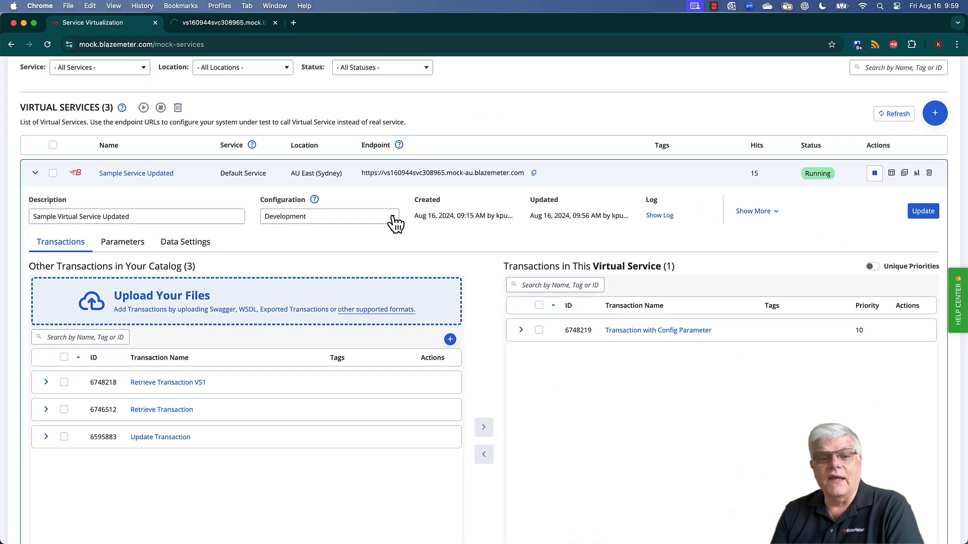
pyautogui.click(395, 223)
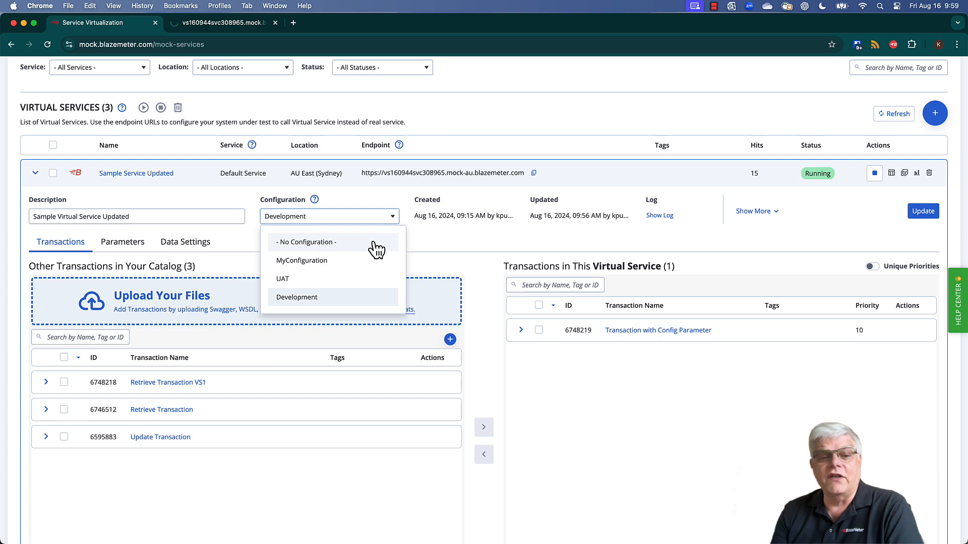
pyautogui.click(333, 281)
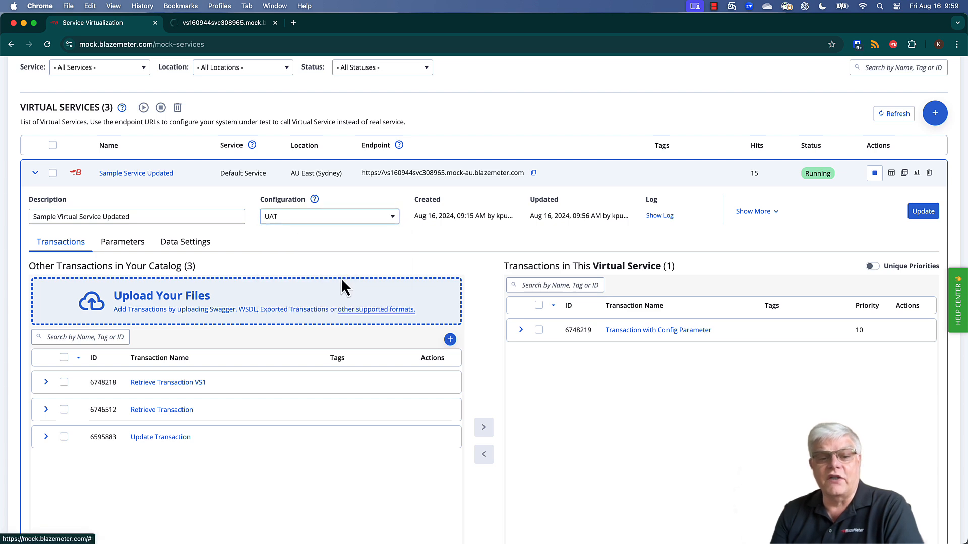
pyautogui.click(922, 212)
pyautogui.click(562, 337)
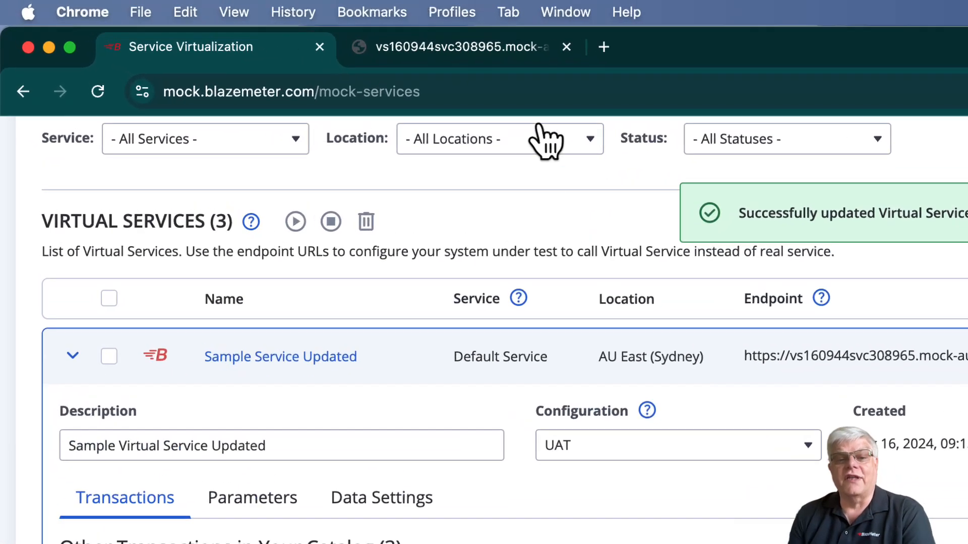
# Repeat the /update?index=25 request to check the returned configuration label, and return to the virtual services
pyautogui.click(497, 60)
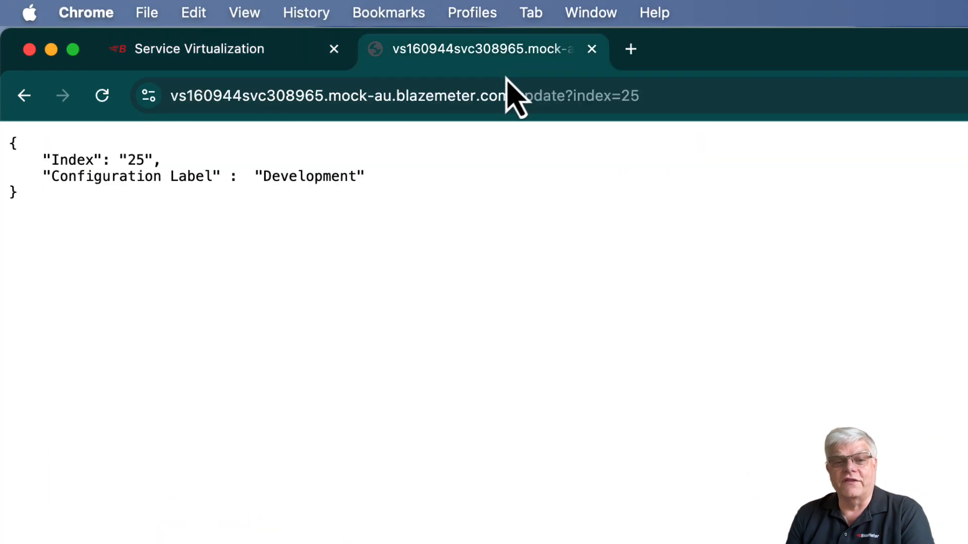
pyautogui.click(101, 106)
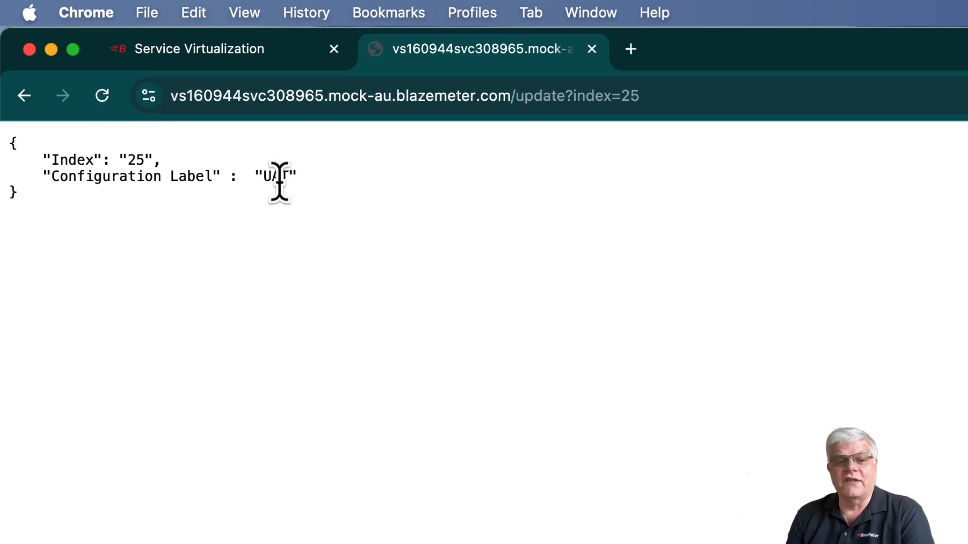
pyautogui.click(212, 53)
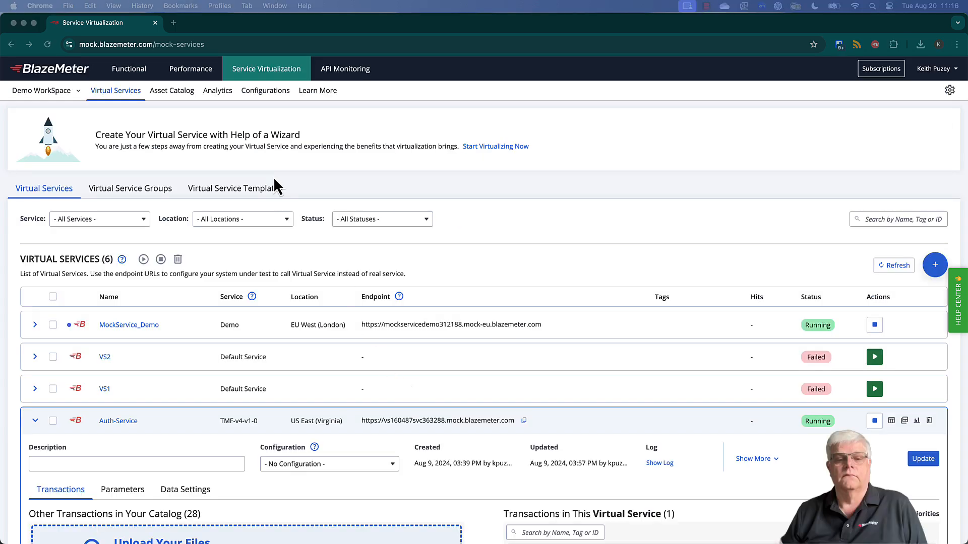
# Export the TMF-v4-v1-0 service from the Asset Catalog
pyautogui.click(178, 93)
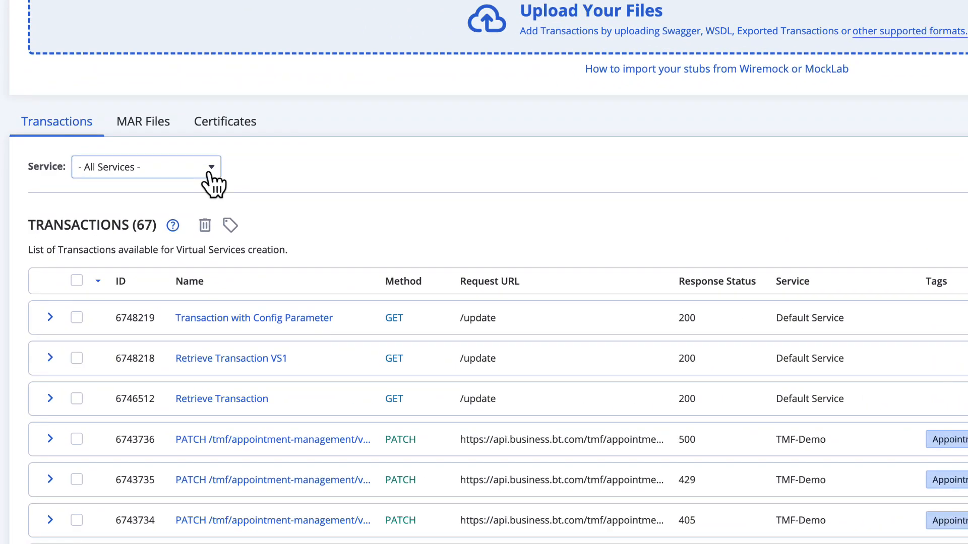
pyautogui.click(141, 247)
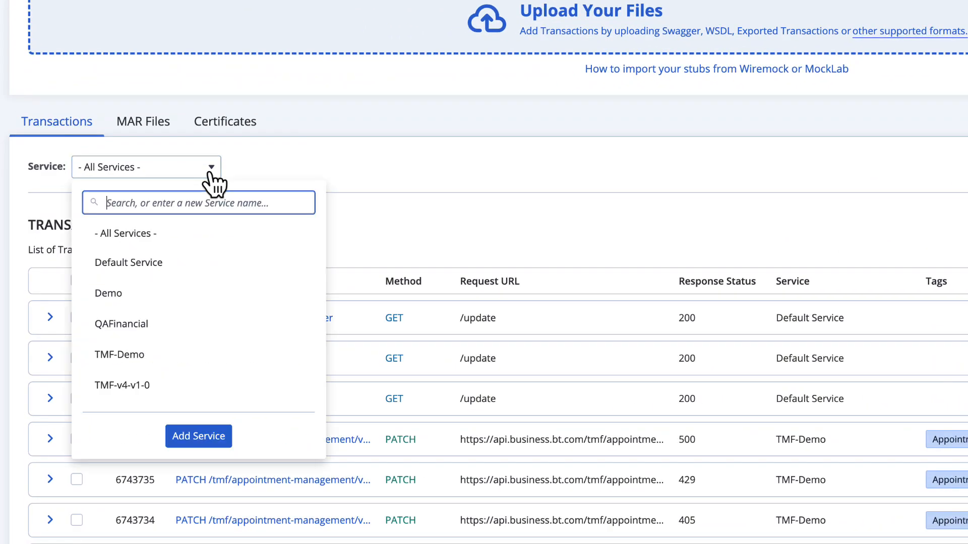
pyautogui.moveTo(223, 387)
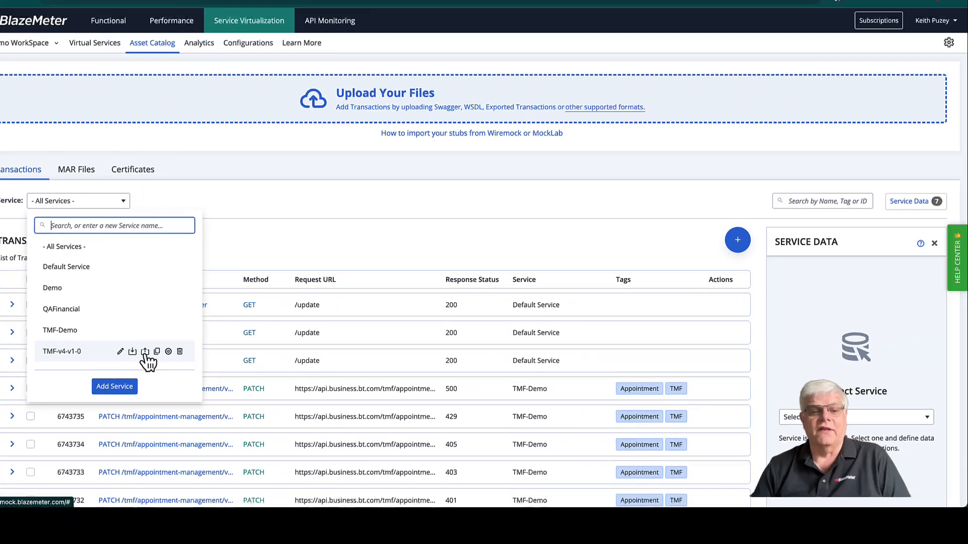
pyautogui.click(243, 386)
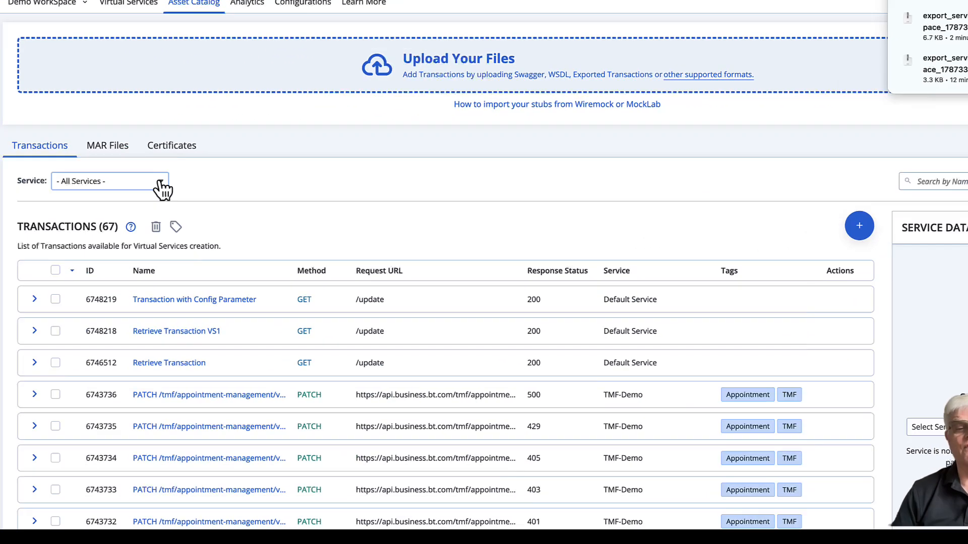
# Add a new service named DYK to the Asset Catalog
pyautogui.click(91, 214)
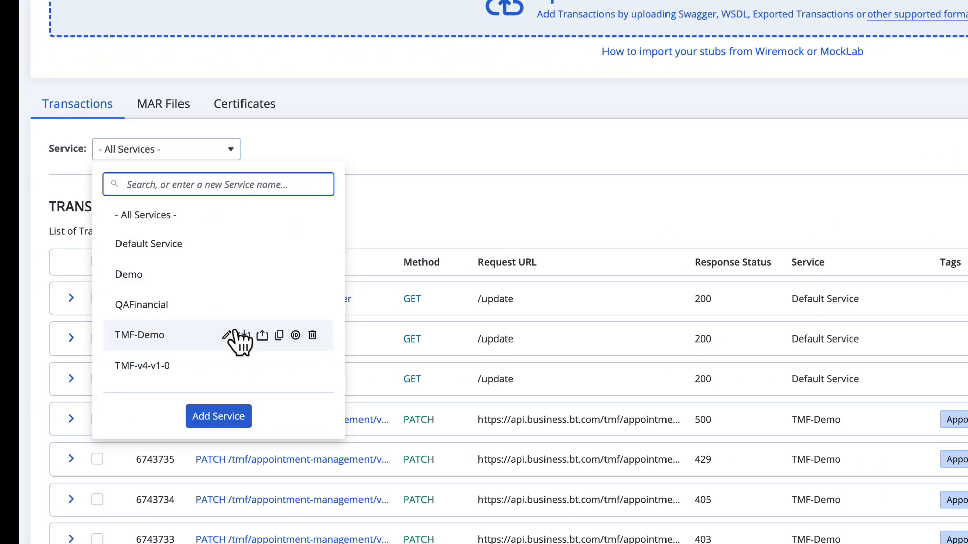
pyautogui.click(218, 416)
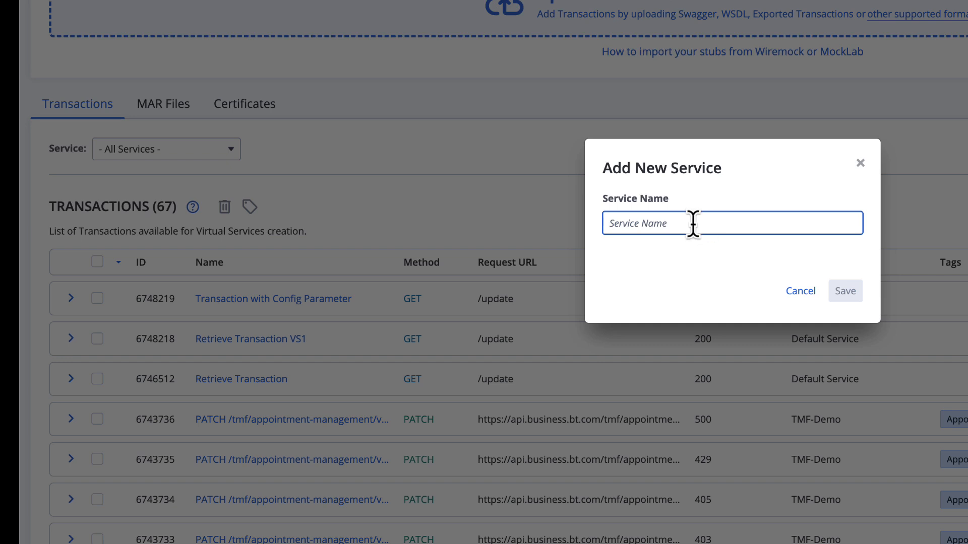
pyautogui.write('DY')
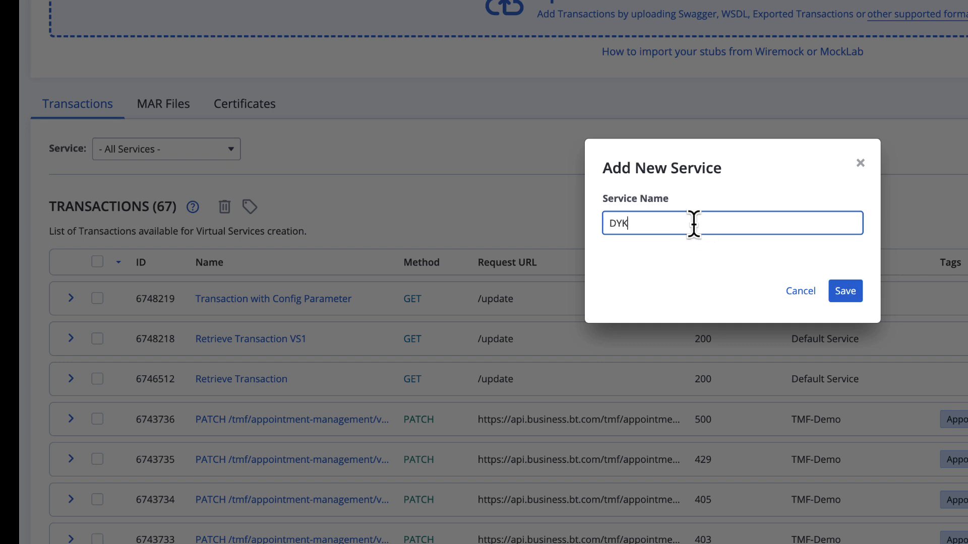
pyautogui.write('K')
pyautogui.click(844, 291)
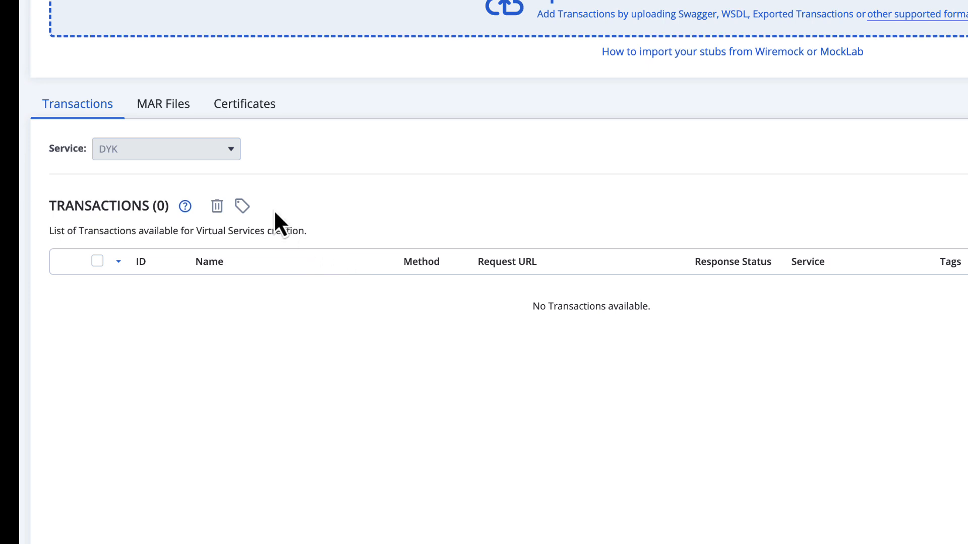
# Import export_service_363288_from_workspace_1787337.zip from the Demonstration folder into the DYK service
pyautogui.click(230, 151)
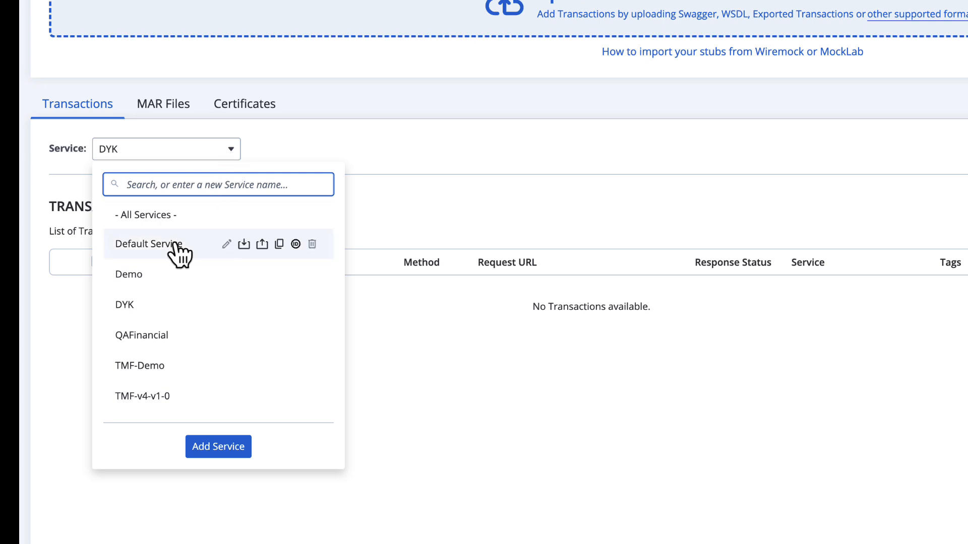
pyautogui.click(128, 305)
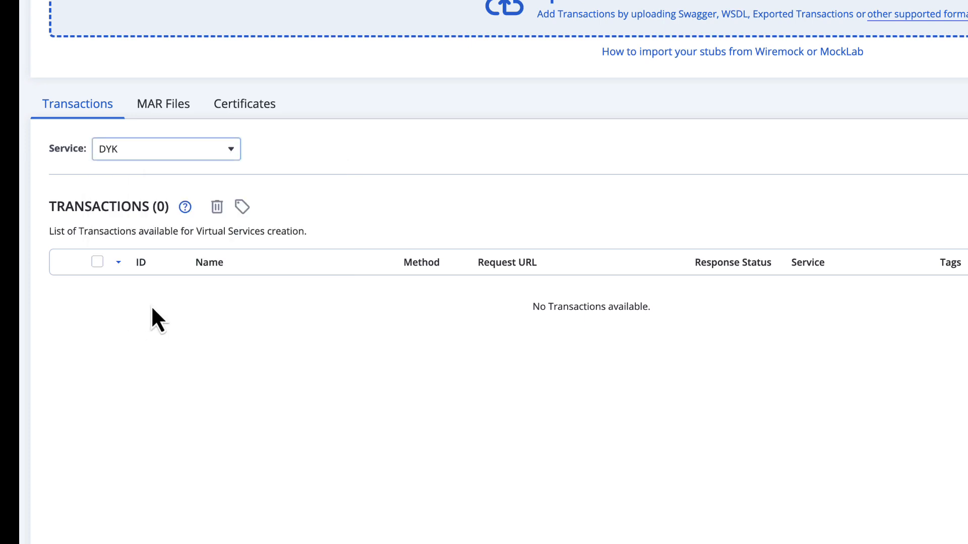
pyautogui.click(230, 149)
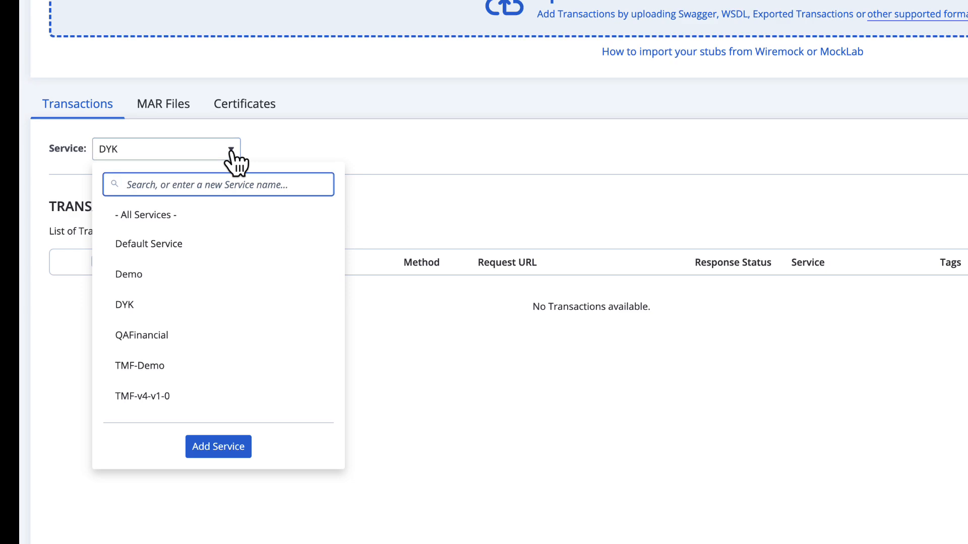
pyautogui.moveTo(172, 312)
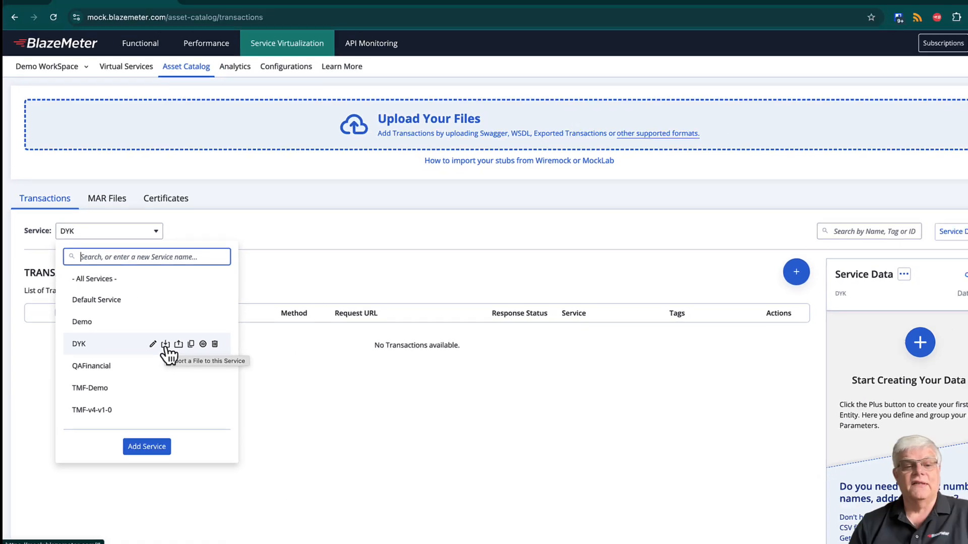
pyautogui.click(165, 345)
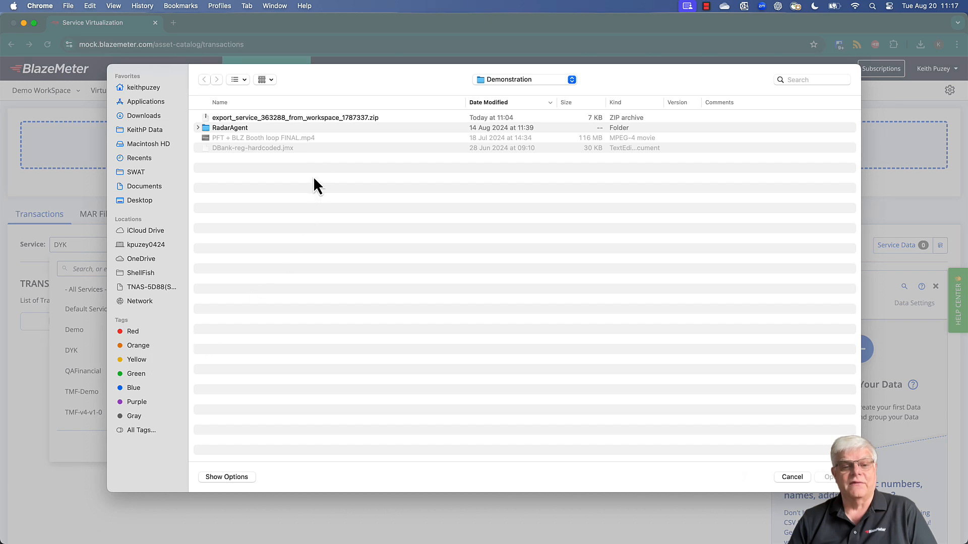
pyautogui.doubleClick(295, 120)
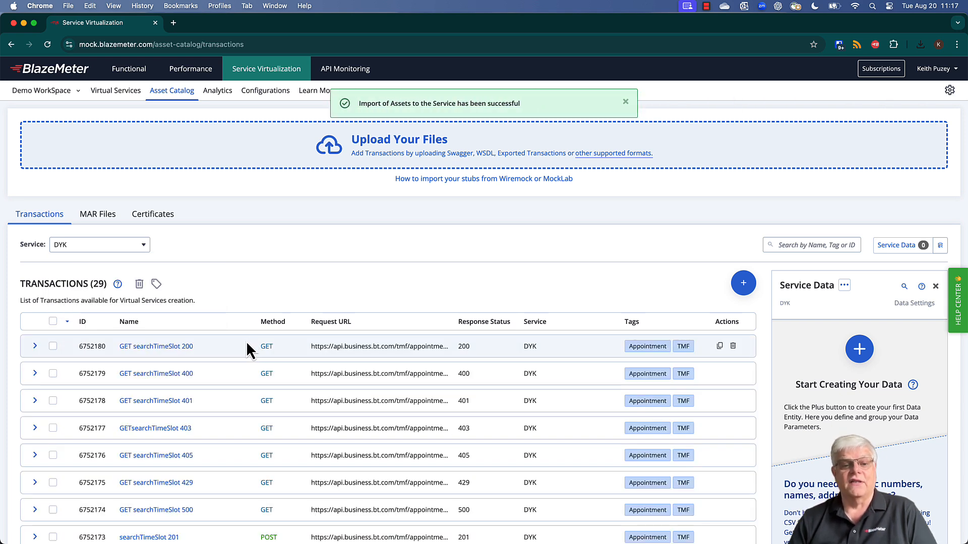
# Reload the Asset Catalog and load the service data of the DYK service
pyautogui.click(48, 45)
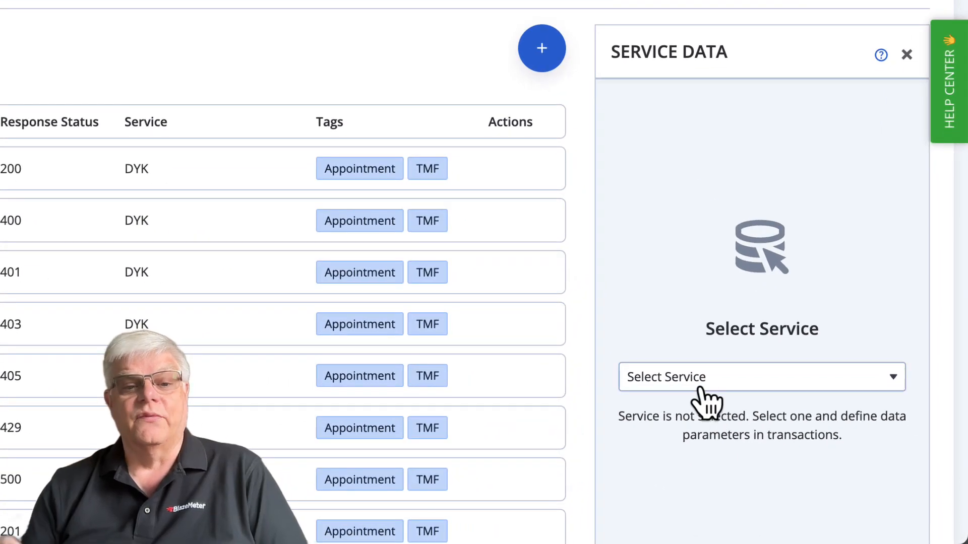
pyautogui.click(755, 414)
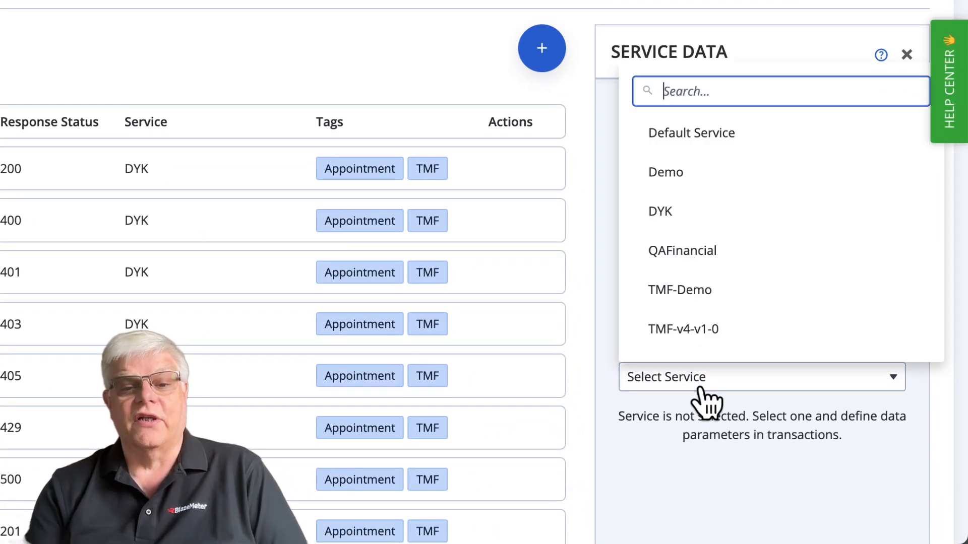
pyautogui.click(668, 220)
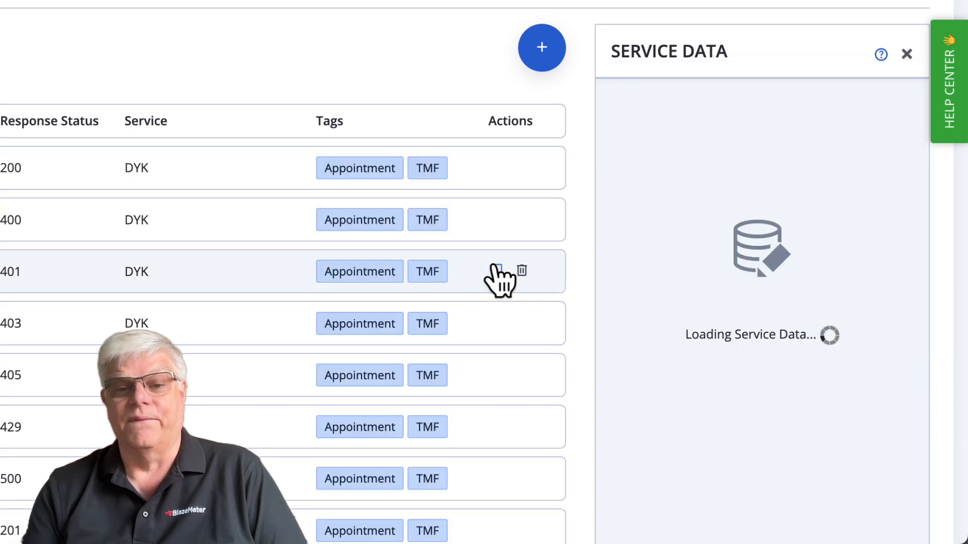